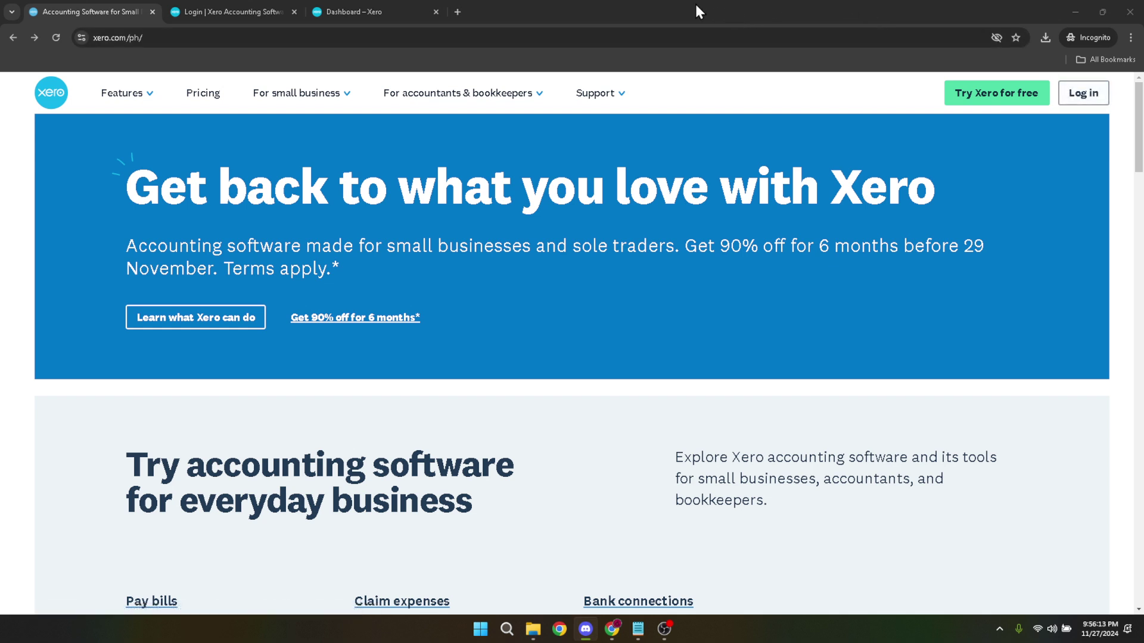
click(240, 11)
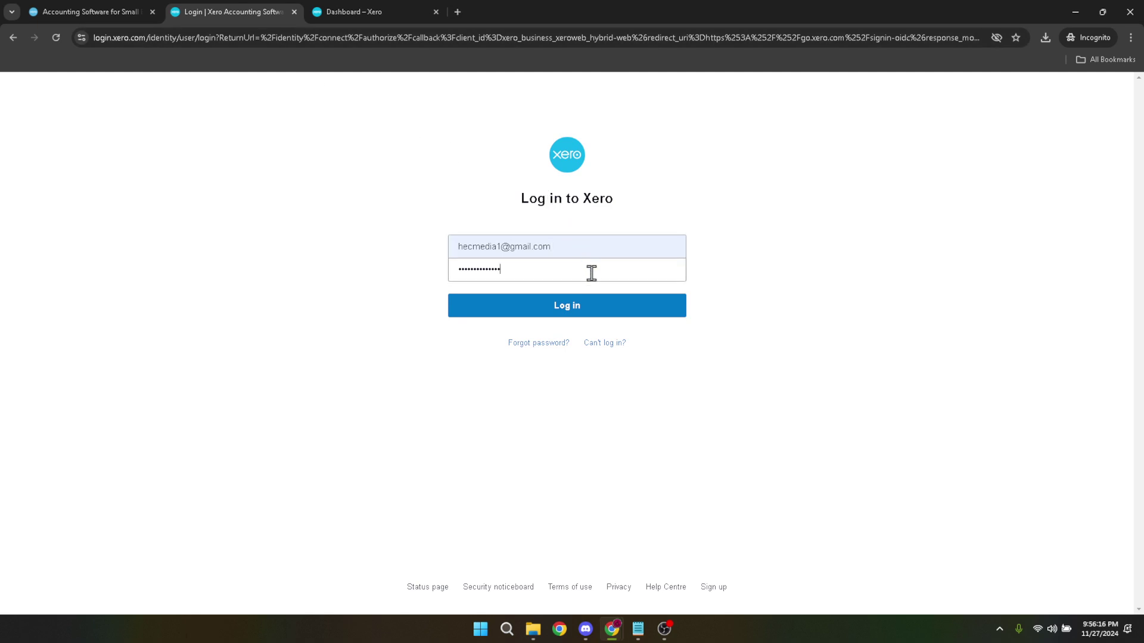
drag(593, 273, 441, 245)
- Switch to the Xero dashboard and expand the Business menu
click(392, 22)
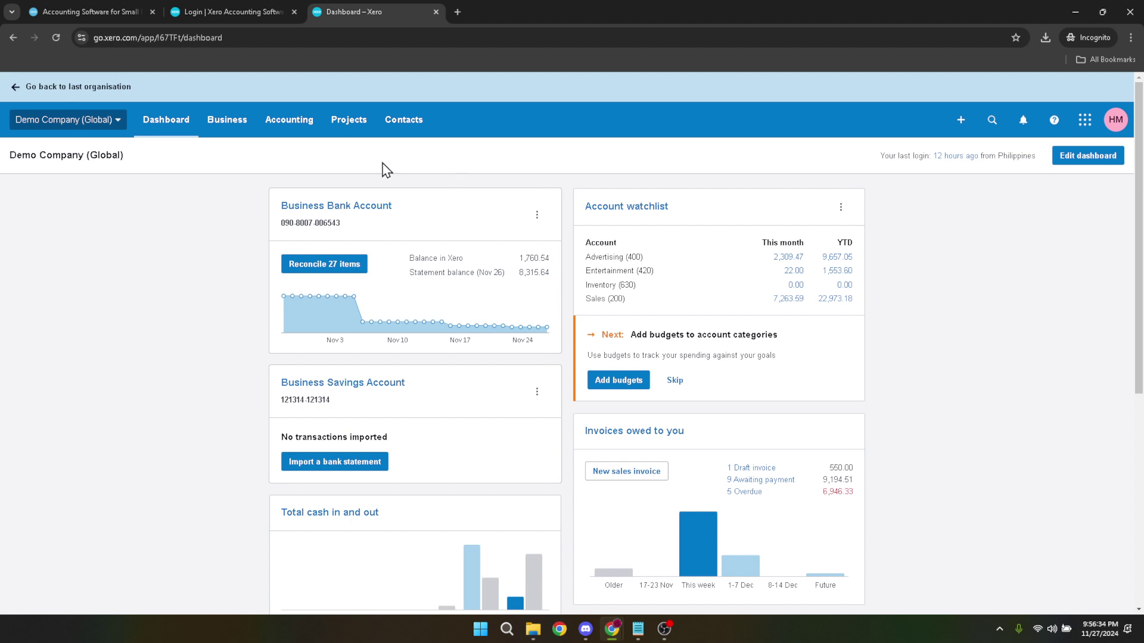
click(237, 135)
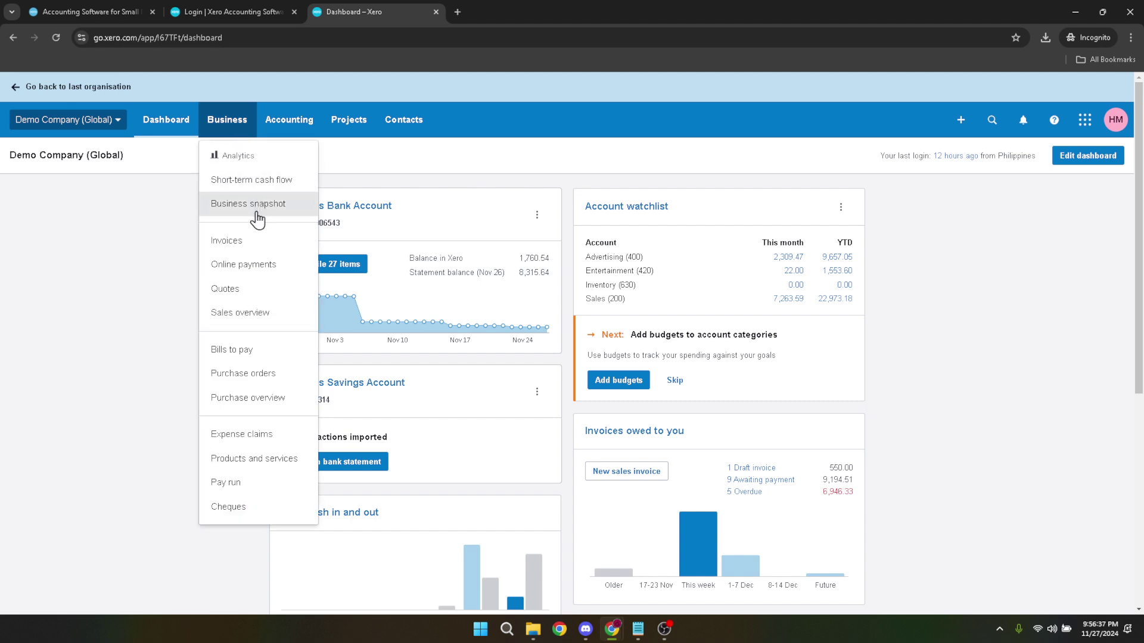
- Go to the Invoices list and select invoice INV-0026 for Basket Case
click(241, 249)
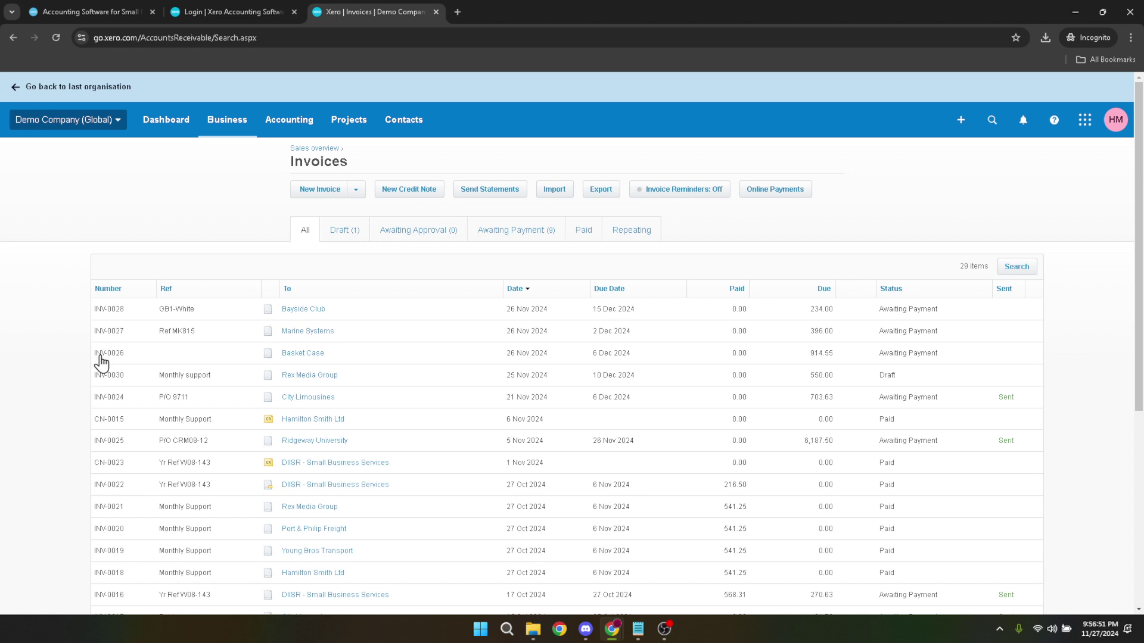
click(101, 362)
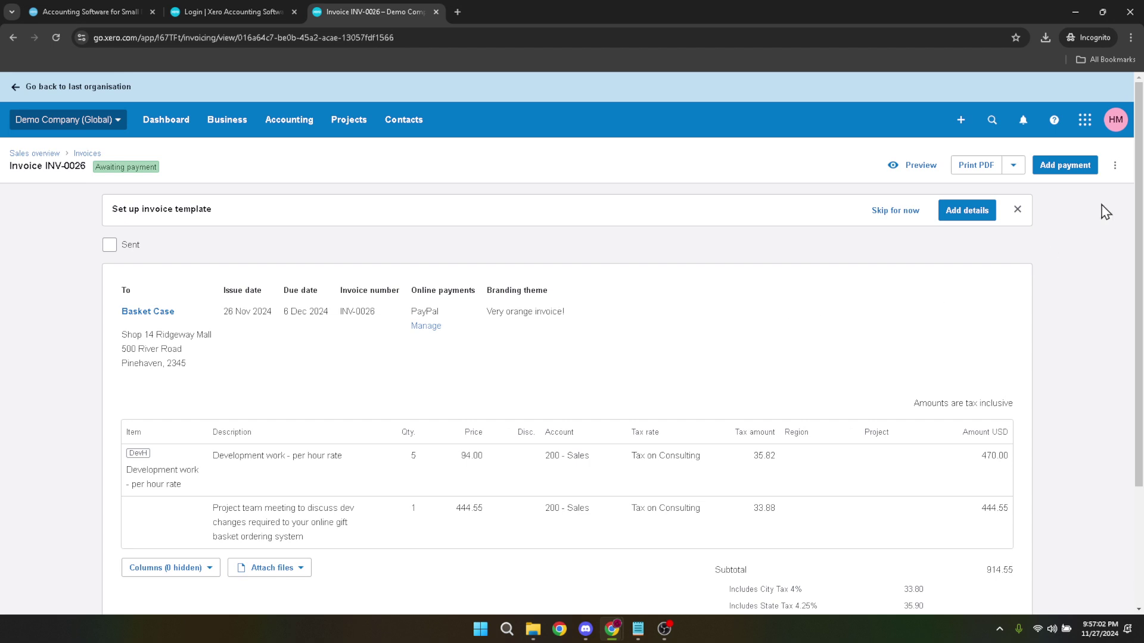
- Bring up the actions menu for invoice INV-0026
click(1115, 176)
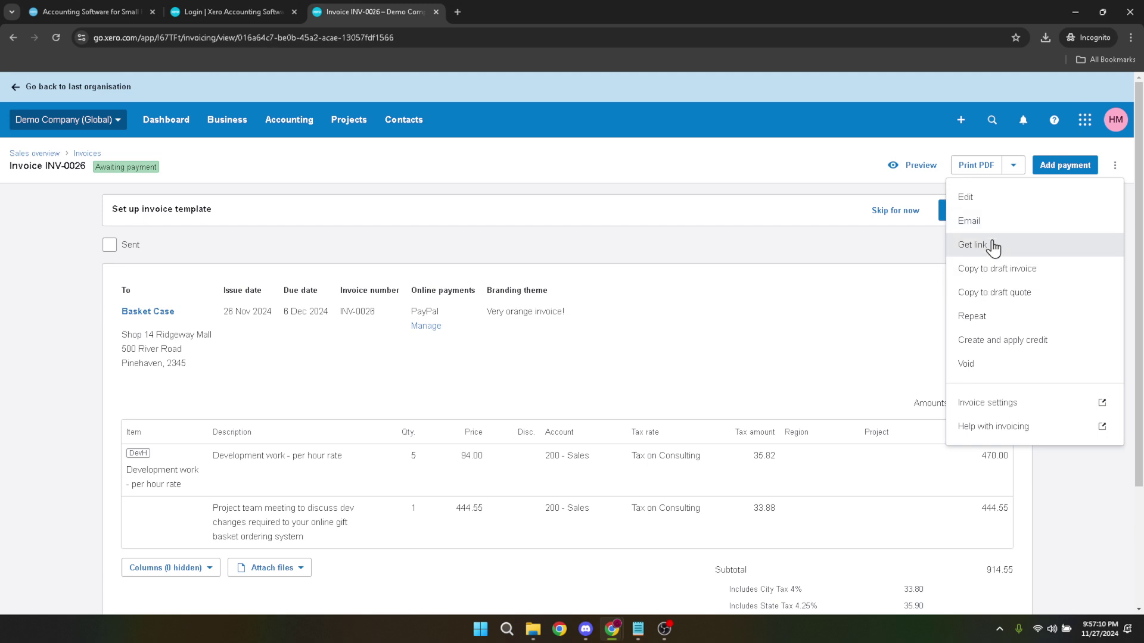
- Edit the invoice and set the first line item's Region to Eastside
click(976, 199)
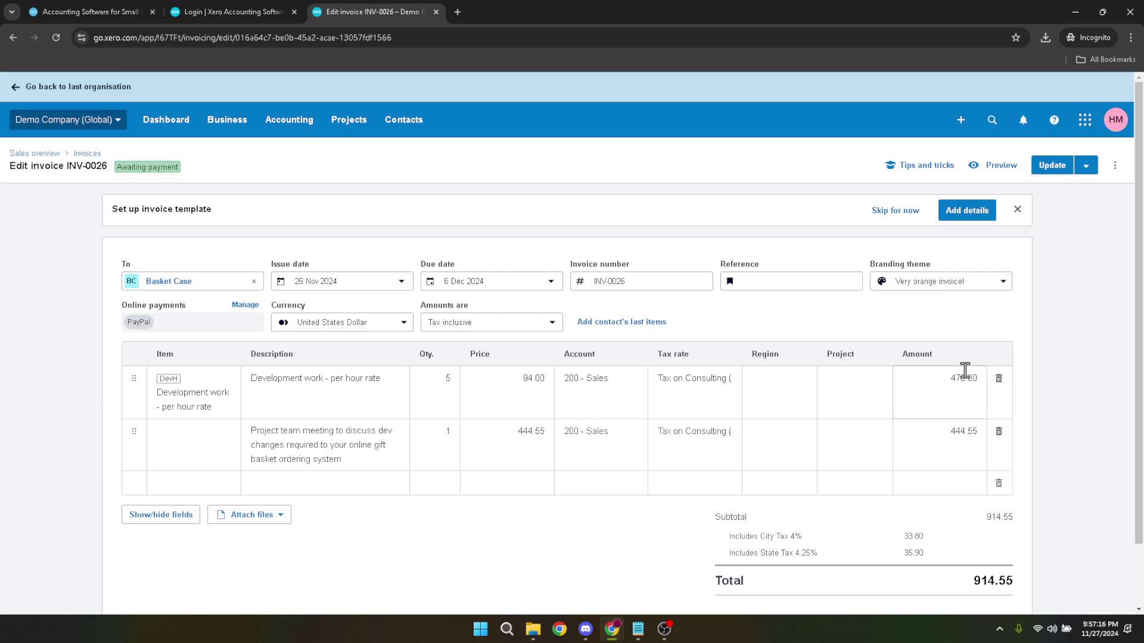
click(723, 433)
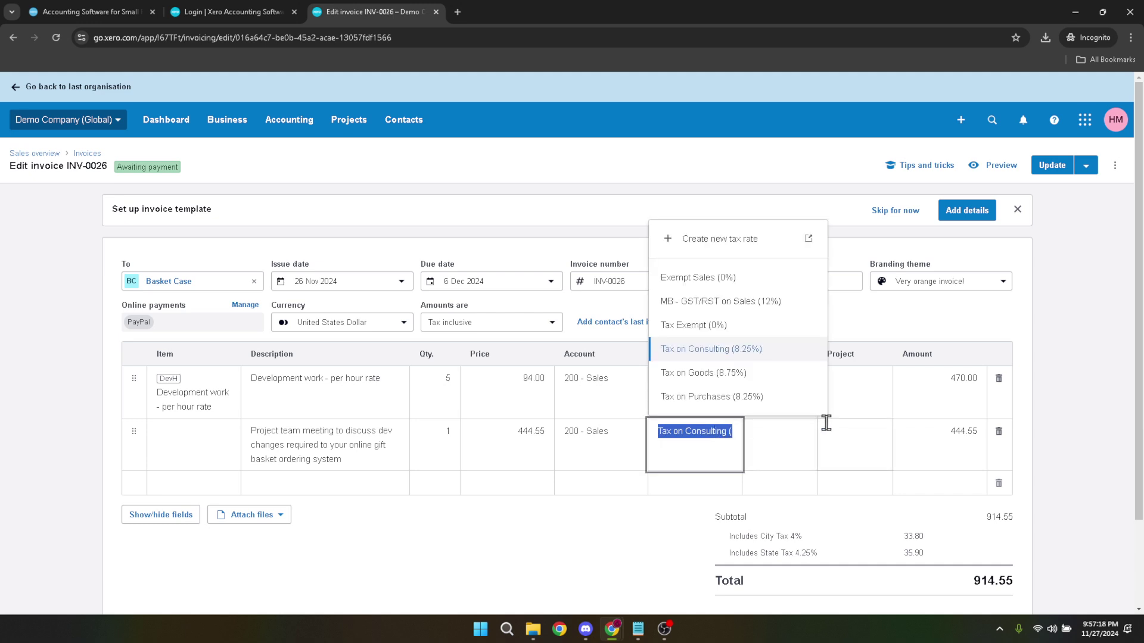
click(829, 443)
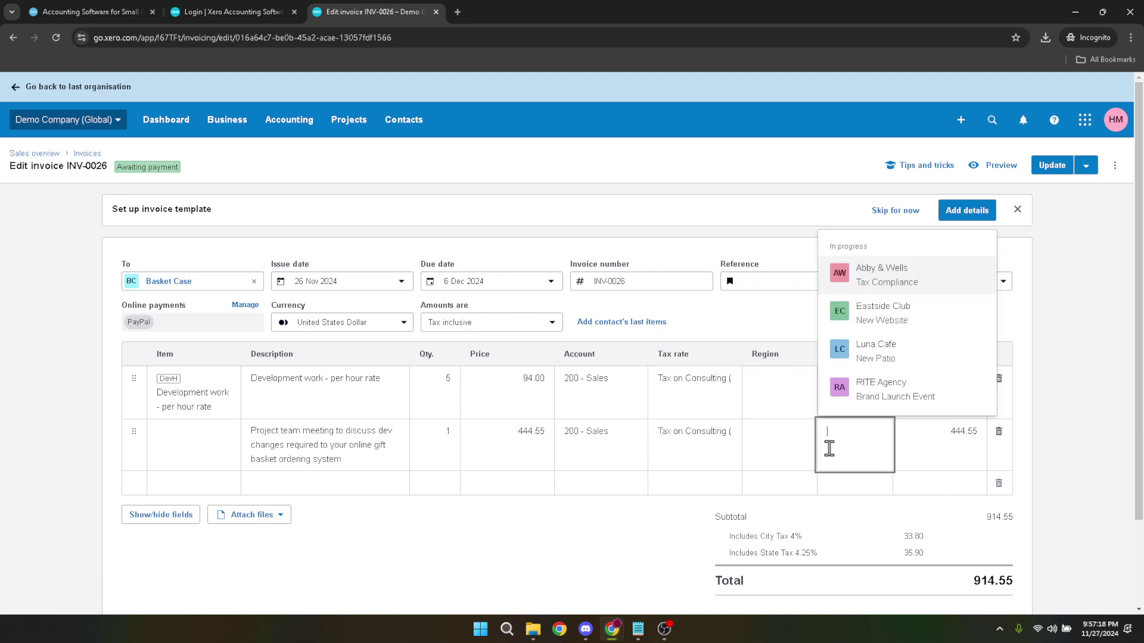
click(778, 409)
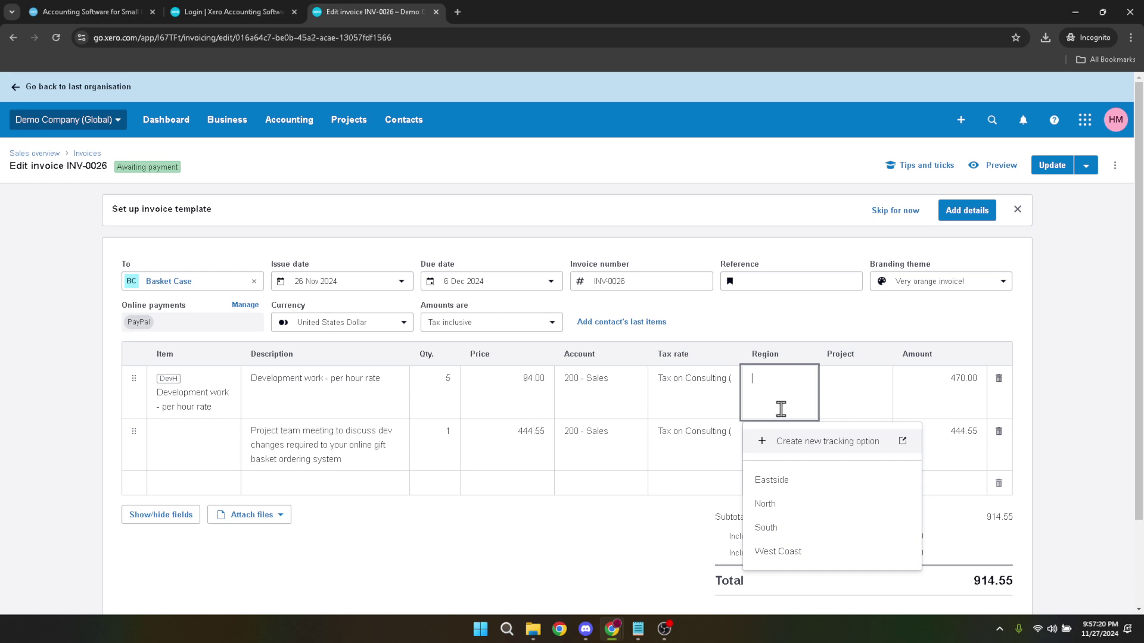
click(800, 492)
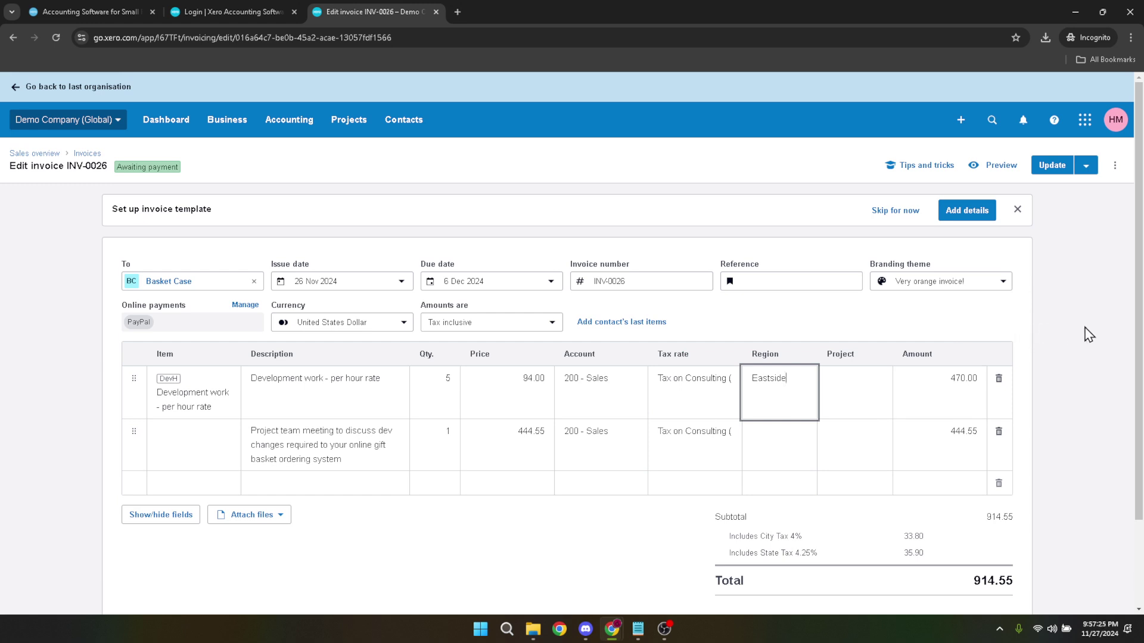
scroll(1089, 348, down, 2)
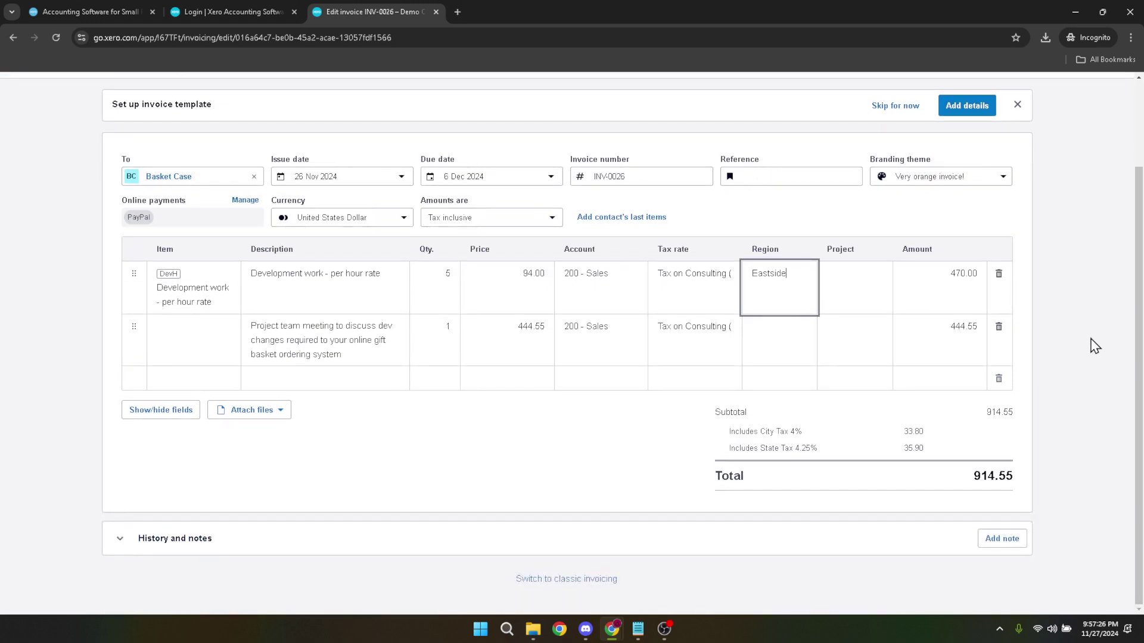
scroll(1089, 349, up, 2)
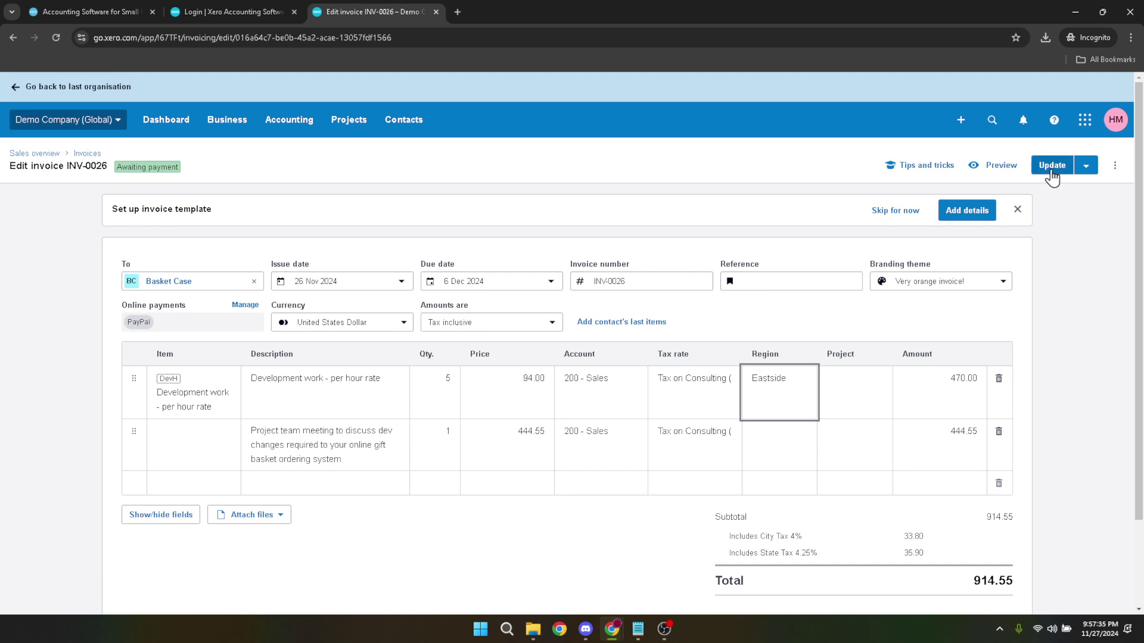
- Update invoice INV-0026 to save the Eastside region change
click(1052, 170)
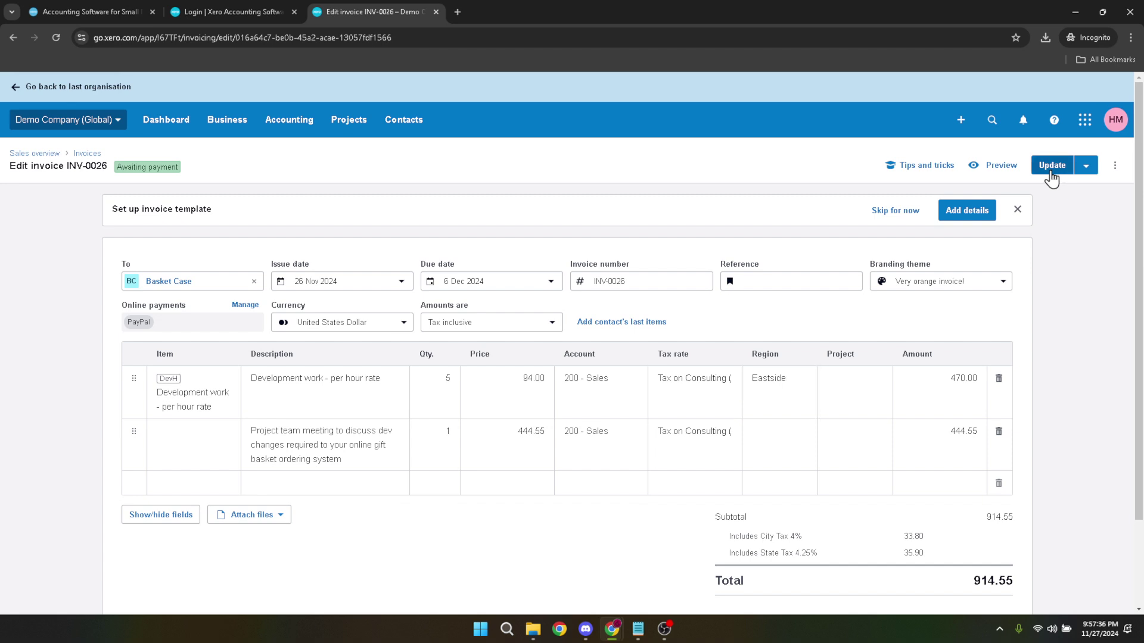